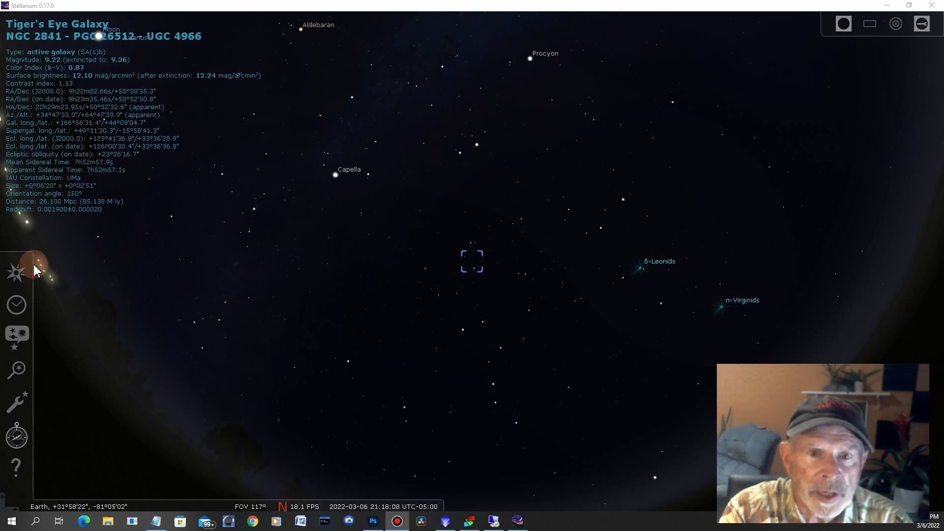
- Turn on the constellation lines and constellation names across the sky
mouse_move(123, 506)
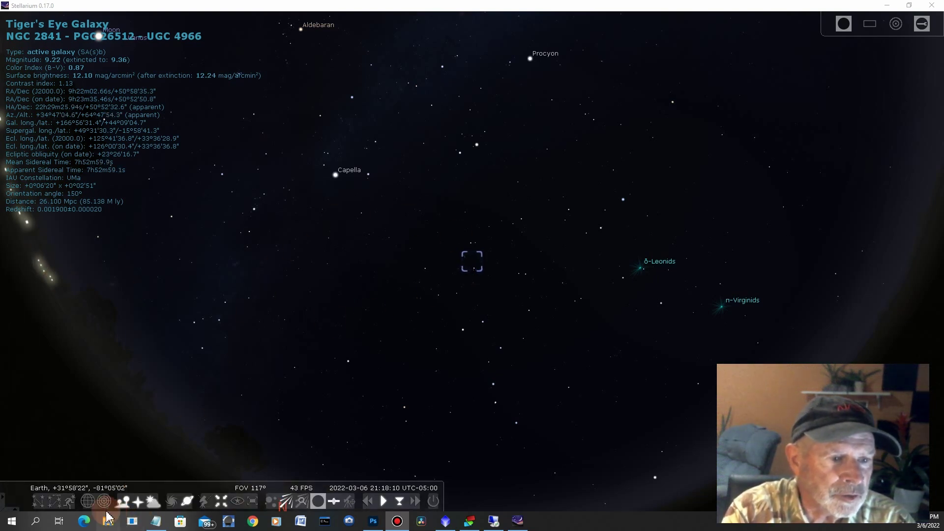
left_click(39, 503)
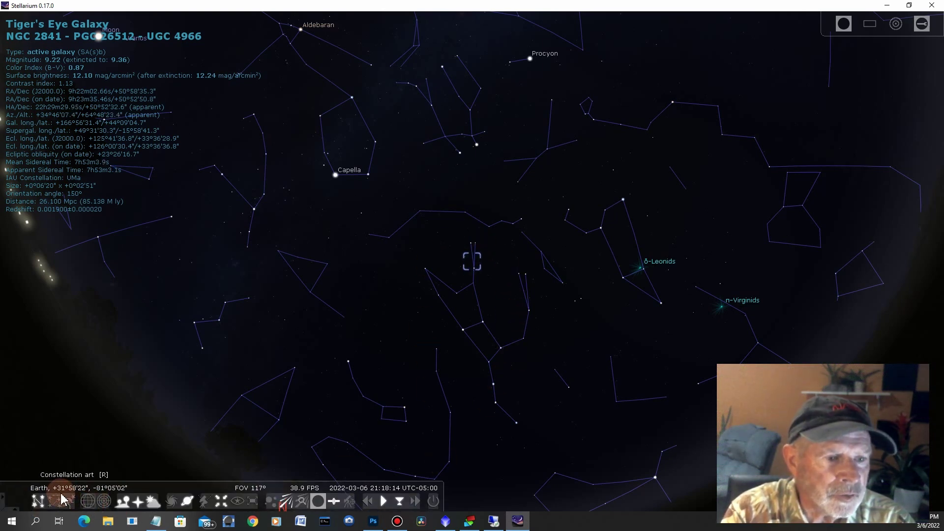
left_click(54, 500)
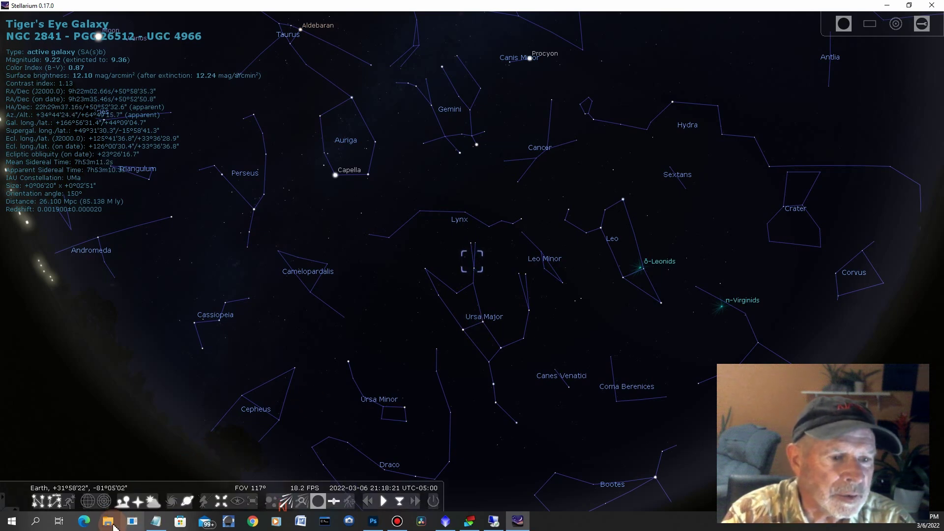
- Preview the illustrated constellation artwork, then switch it off again
left_click(69, 501)
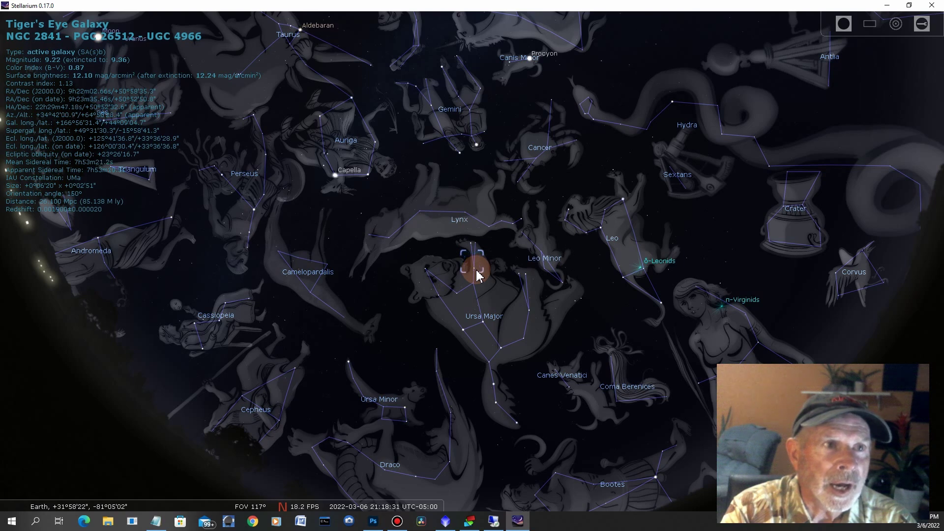
mouse_move(93, 506)
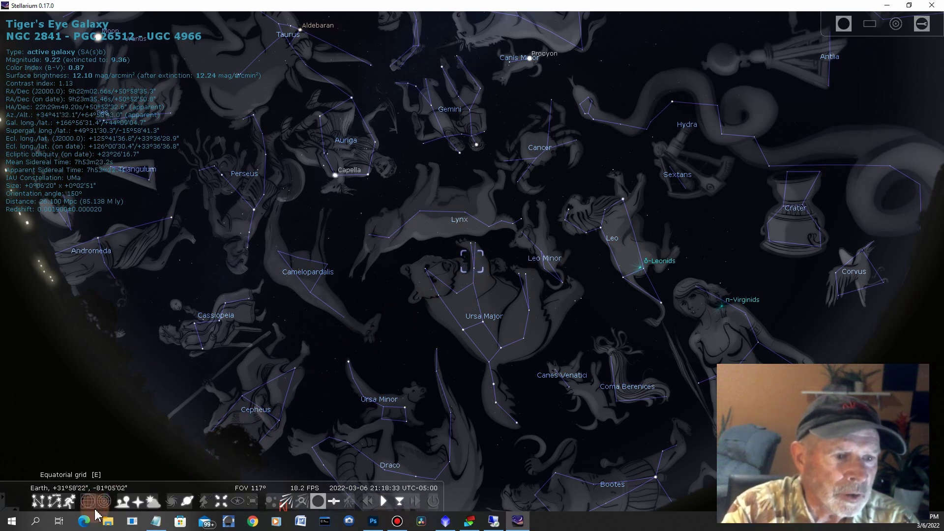
left_click(68, 507)
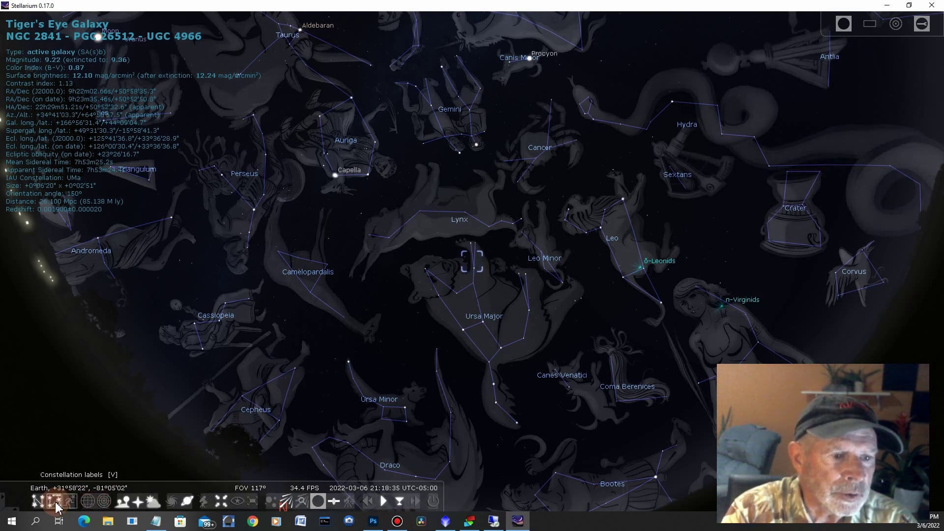
- Hide the constellation lines and zoom in close on the Tiger's Eye Galaxy
left_click(39, 505)
scroll(516, 219, "down", 2)
scroll(517, 224, "up", 4)
scroll(518, 223, "up", 6)
scroll(520, 223, "up", 6)
scroll(520, 223, "up", 4)
scroll(520, 222, "up", 2)
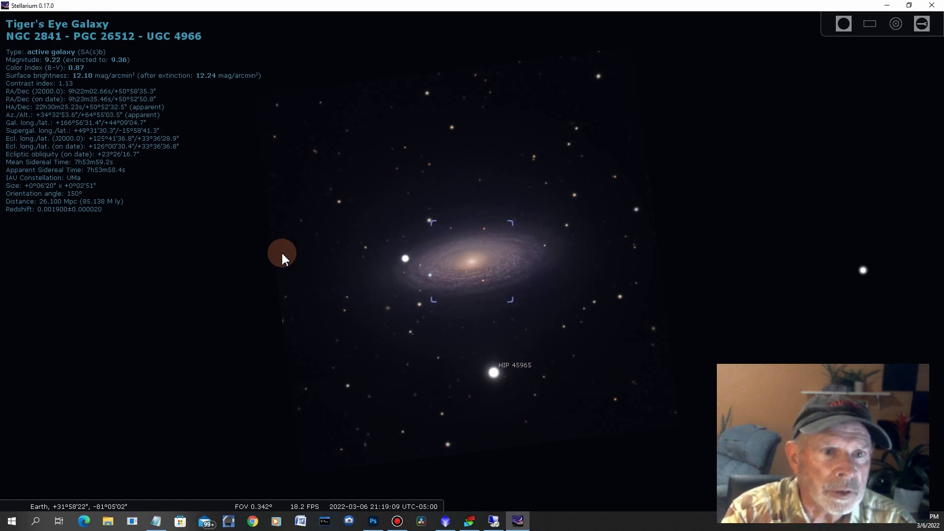
- Zoom back out to the wider sky around the Leo Triplet
scroll(480, 277, "down", 3)
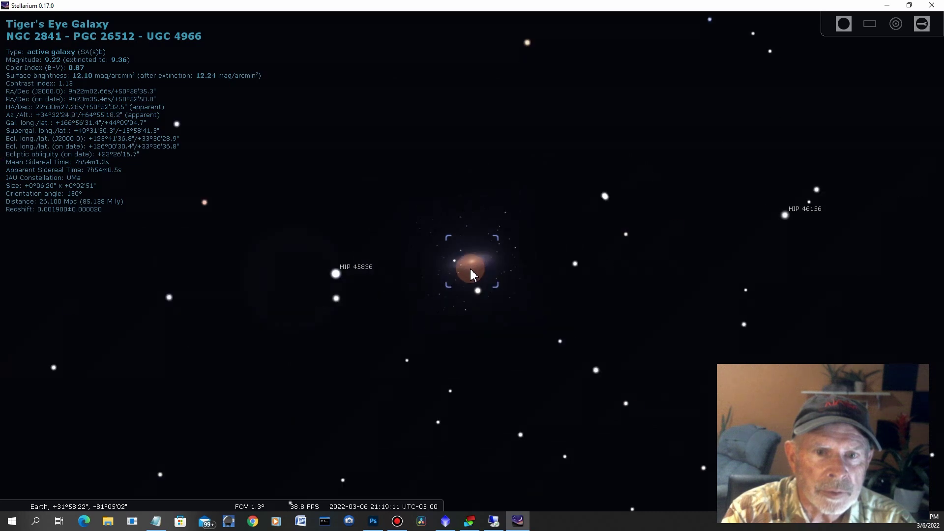
scroll(470, 270, "down", 5)
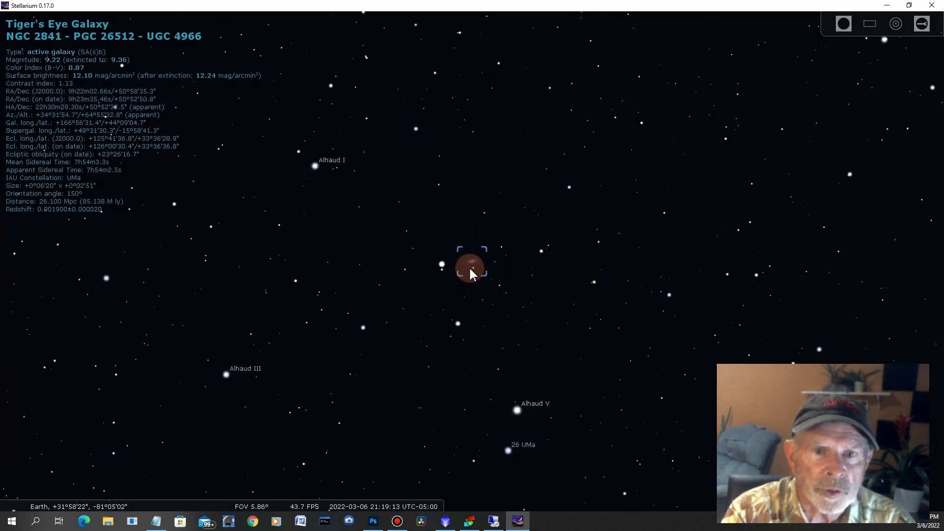
scroll(470, 273, "down", 4)
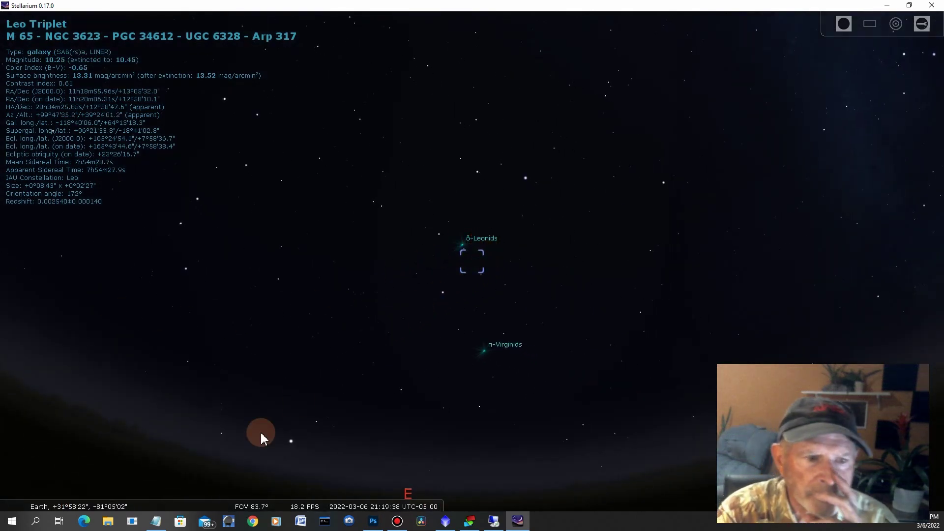
- Show the constellation lines and constellation names again
mouse_move(31, 517)
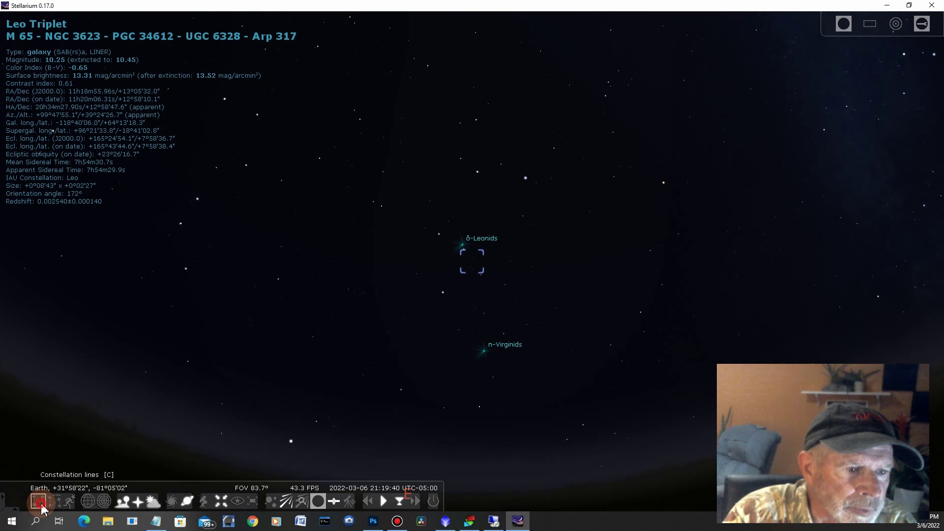
left_click(41, 506)
left_click(55, 502)
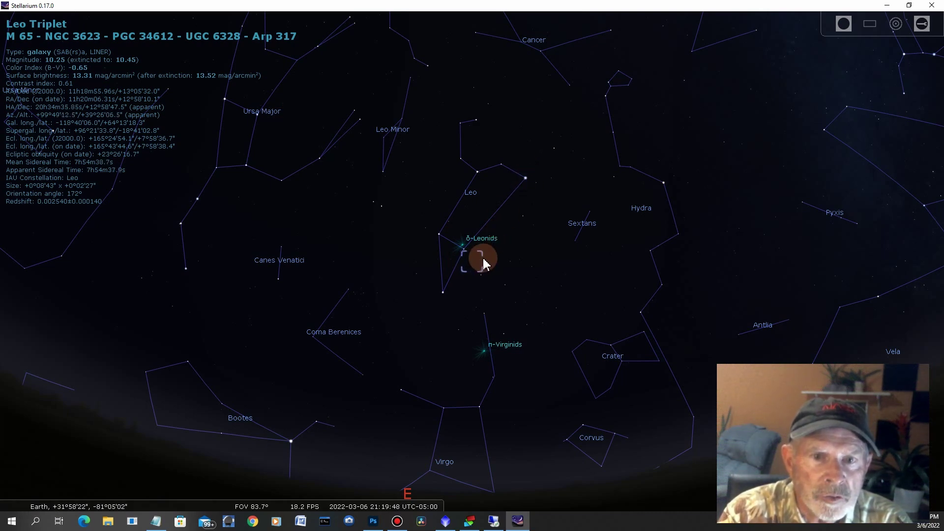
- Clear the selection and zoom in until the Leo Triplet galaxies appear together
scroll(484, 260, "up", 5)
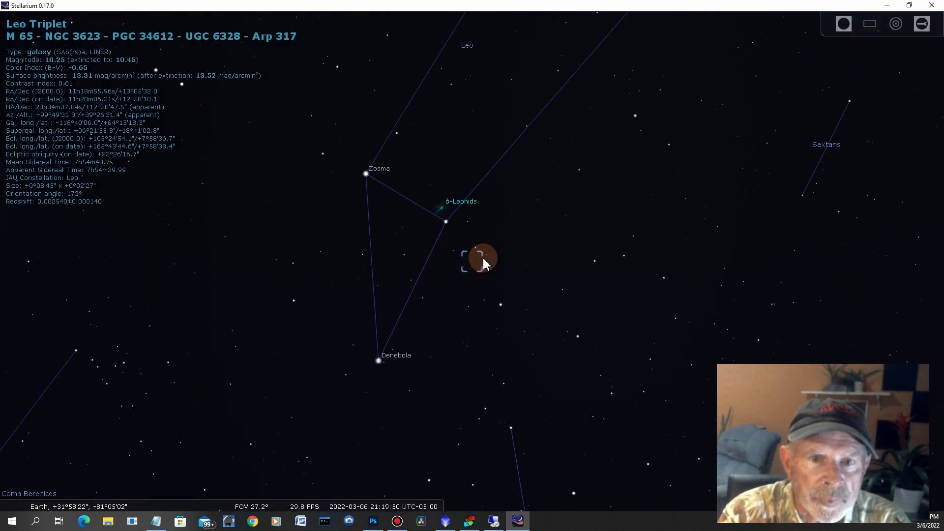
left_click(486, 248)
scroll(486, 249, "up", 5)
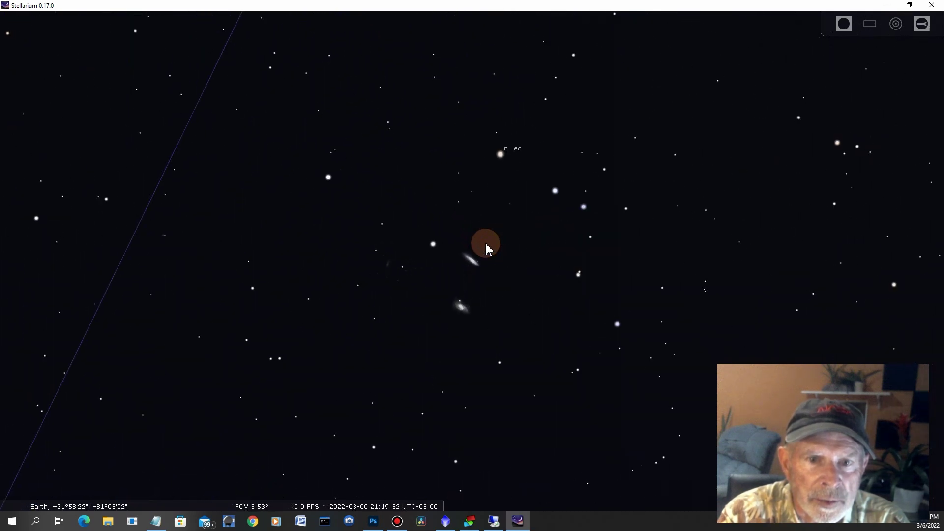
scroll(487, 249, "up", 1)
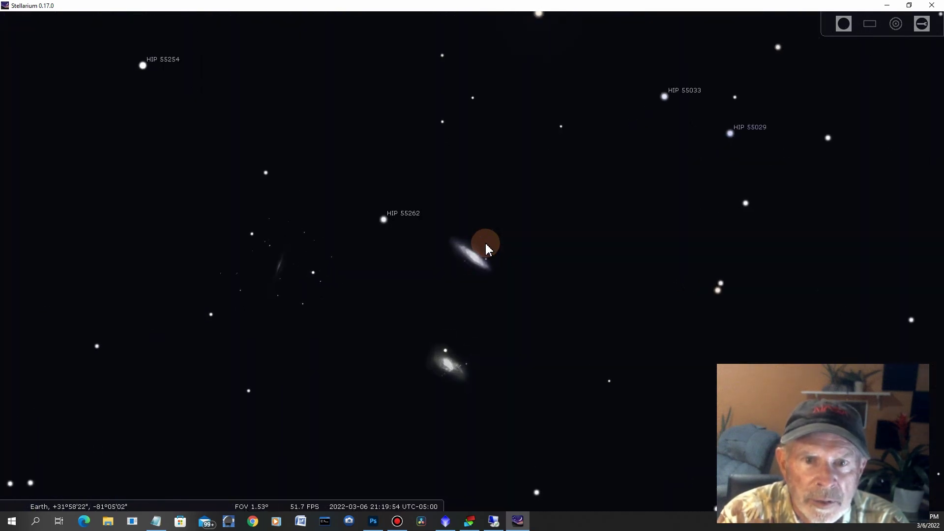
scroll(493, 261, "up", 2)
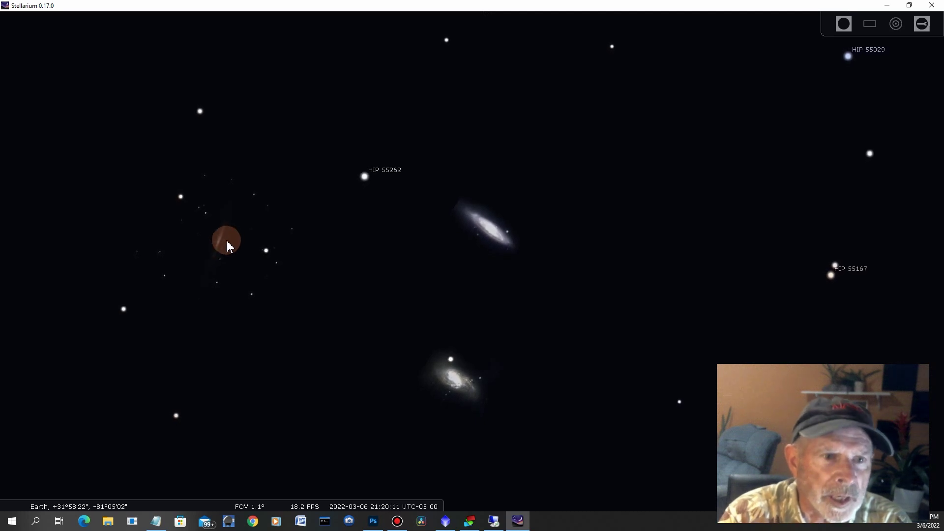
scroll(256, 263, "up", 3)
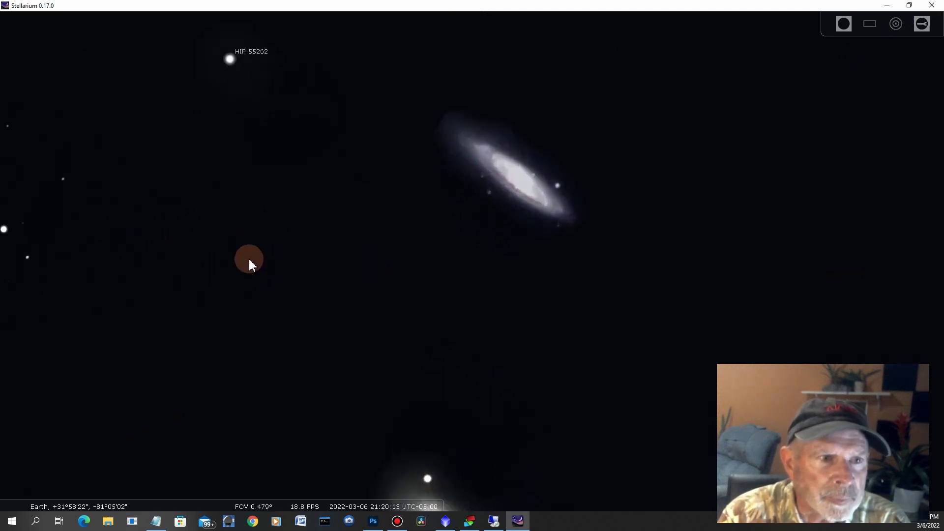
scroll(249, 261, "down", 5)
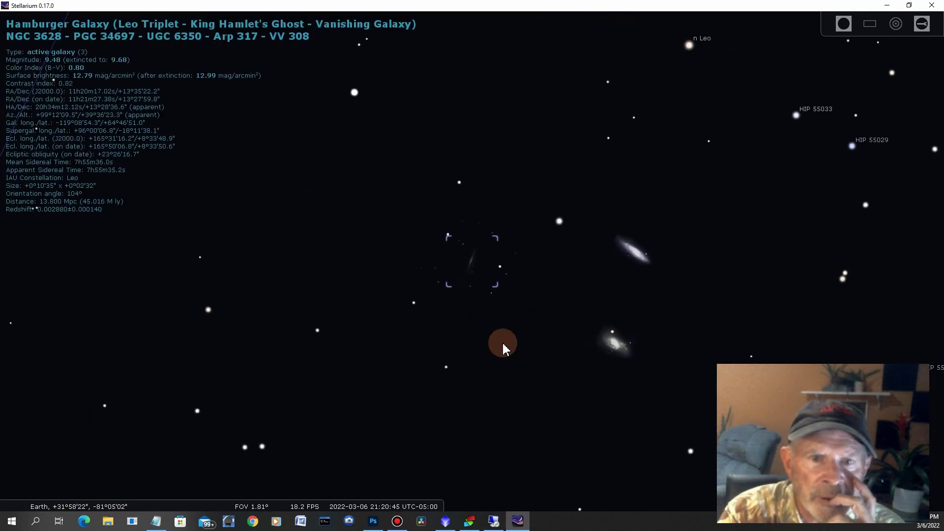
- Zoom in close on the Hamburger Galaxy (NGC 3628), then zoom back out
scroll(476, 266, "up", 5)
scroll(477, 261, "up", 3)
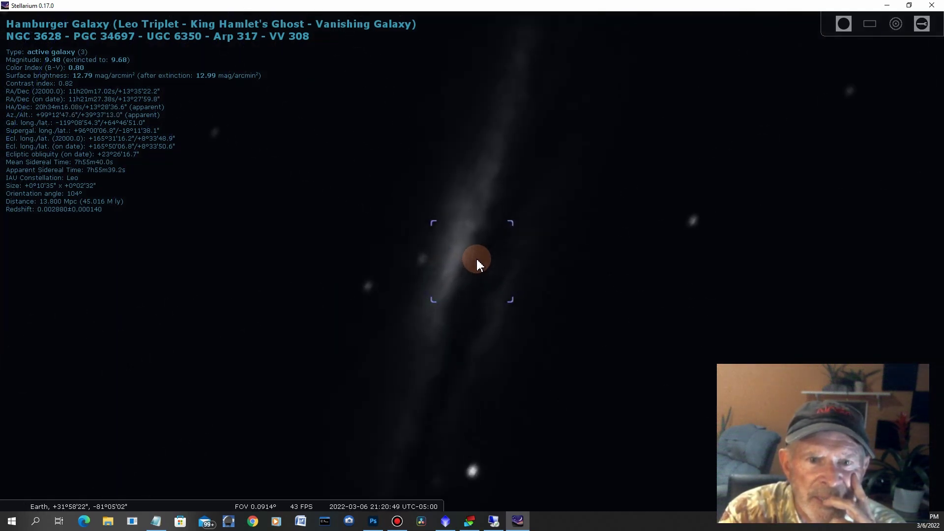
scroll(476, 258, "down", 2)
scroll(480, 265, "down", 2)
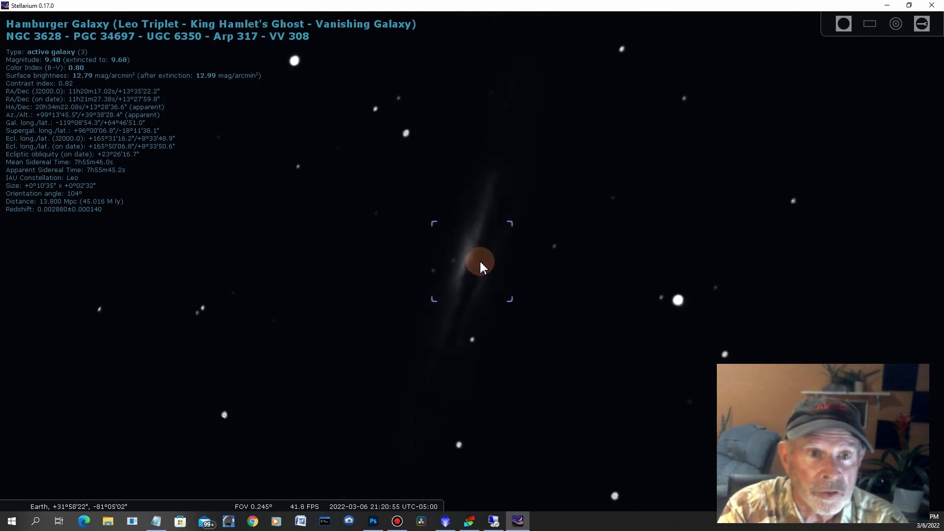
scroll(480, 262, "down", 3)
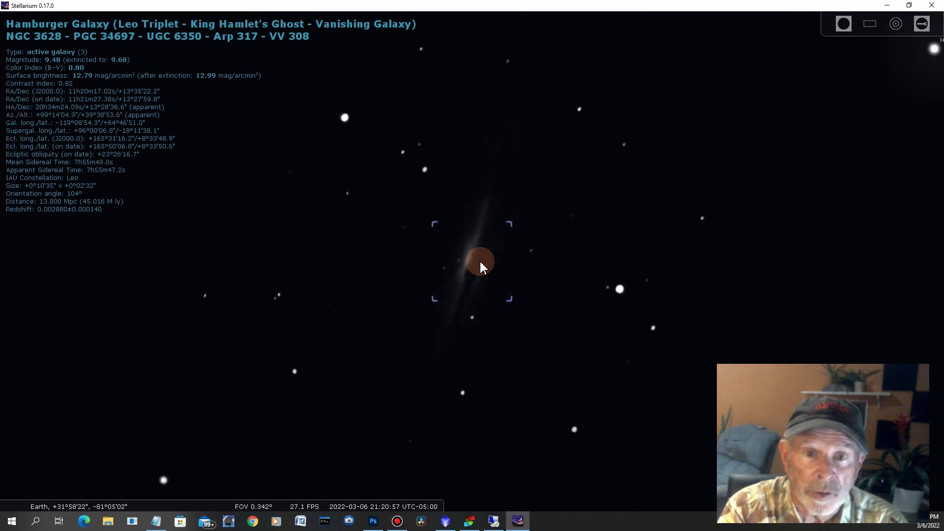
scroll(480, 266, "down", 2)
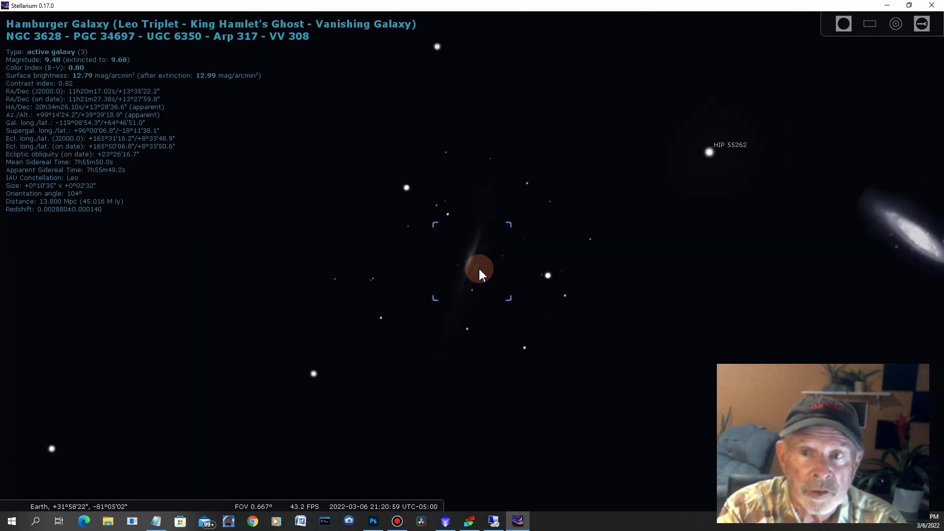
scroll(532, 318, "down", 2)
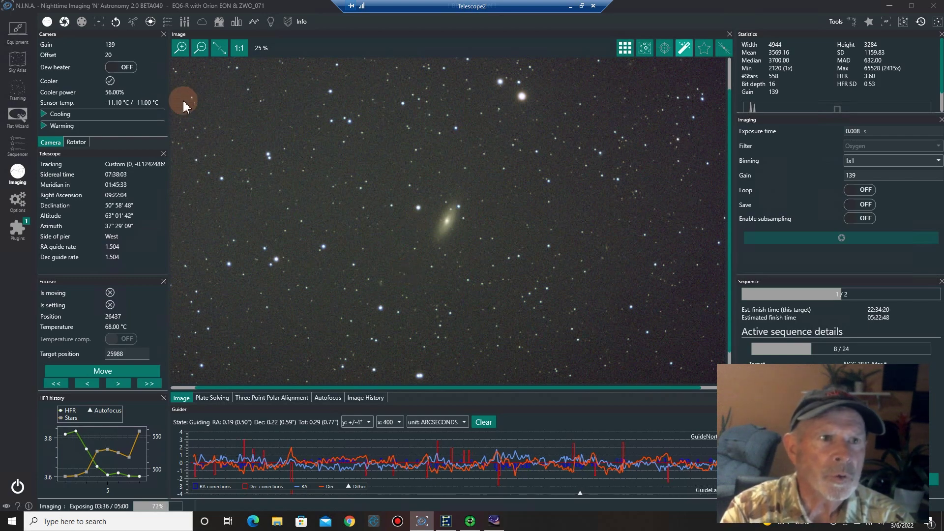
- Open the Framing assistant with File as the image source and start Load Image
left_click(17, 147)
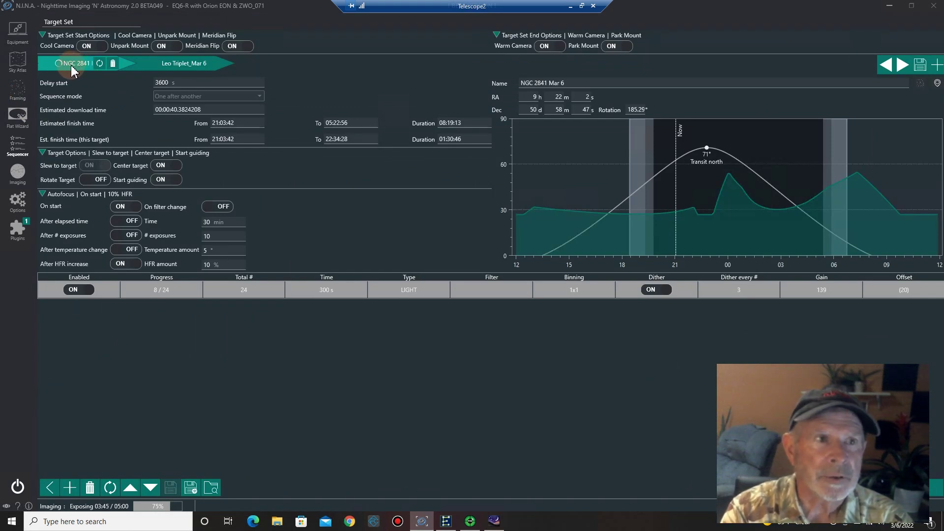
left_click(18, 90)
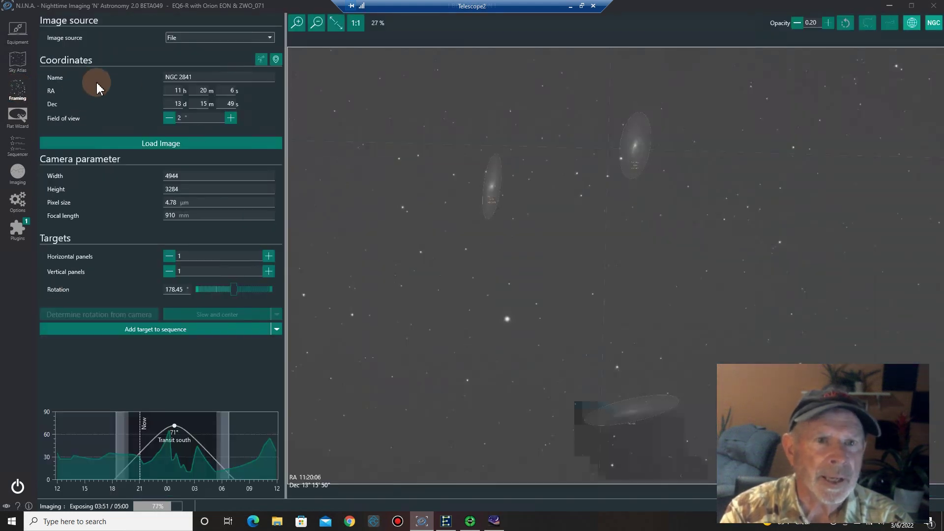
left_click(181, 140)
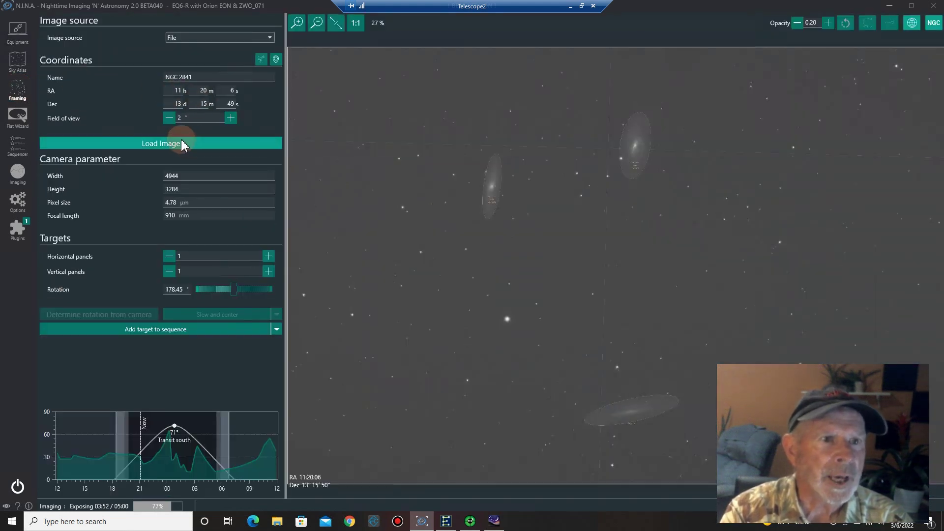
left_click(216, 38)
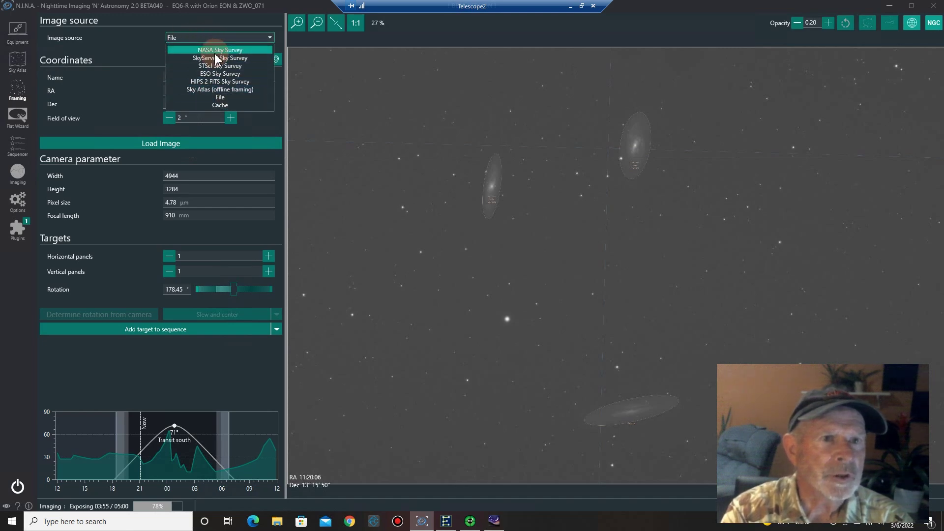
left_click(220, 98)
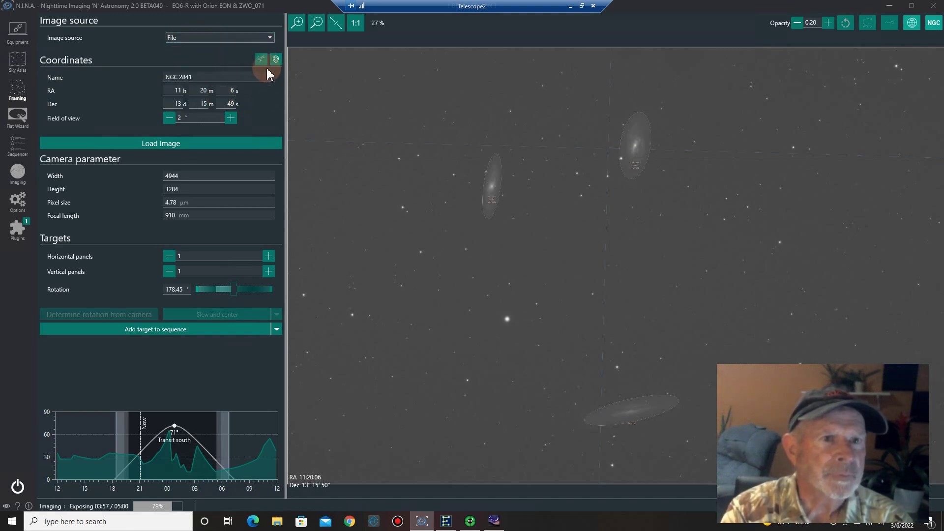
left_click(193, 145)
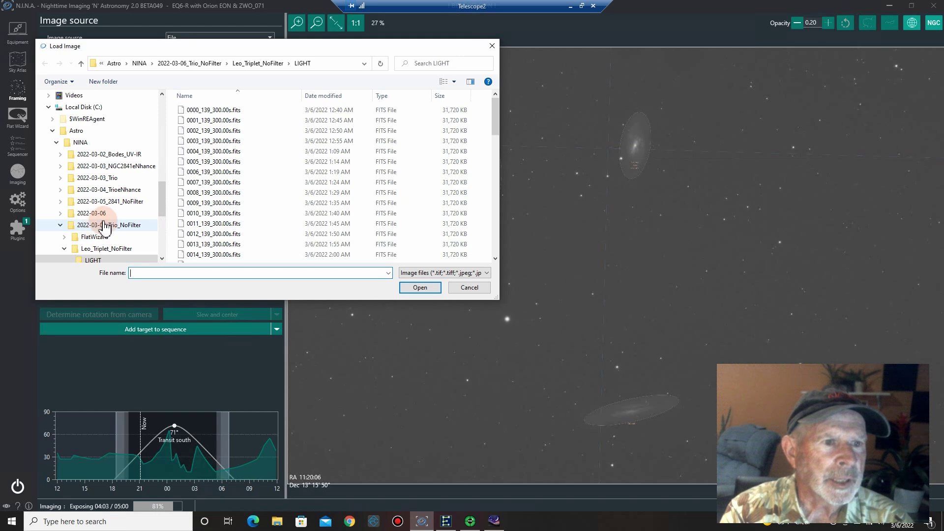
- Load 0016_139_300.00s.fits from the NGC 2841 LIGHT folder and accept its reference coordinates
left_click(119, 205)
left_click(191, 111)
double_click(191, 111)
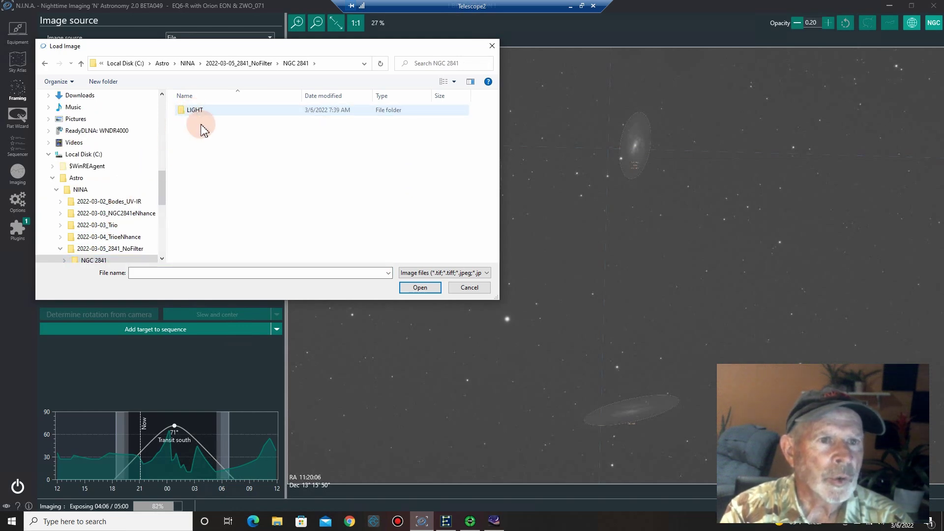
double_click(190, 110)
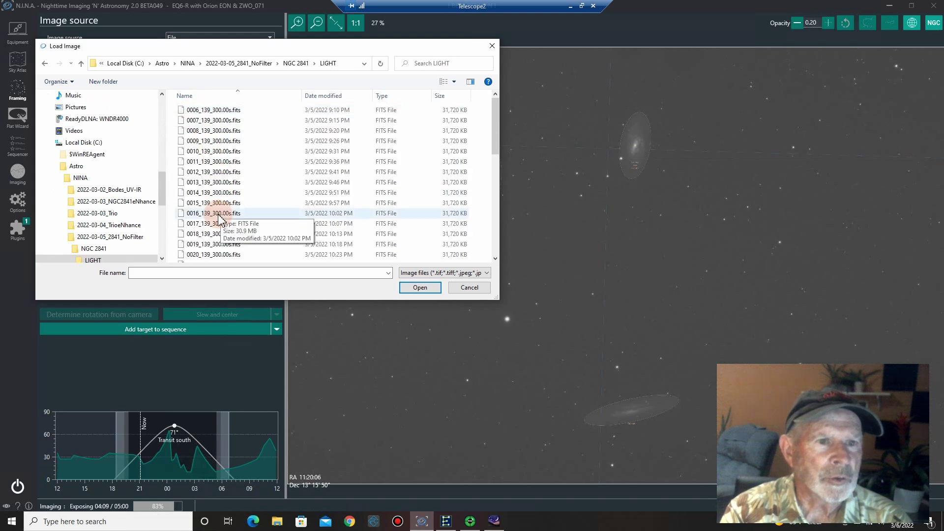
double_click(219, 214)
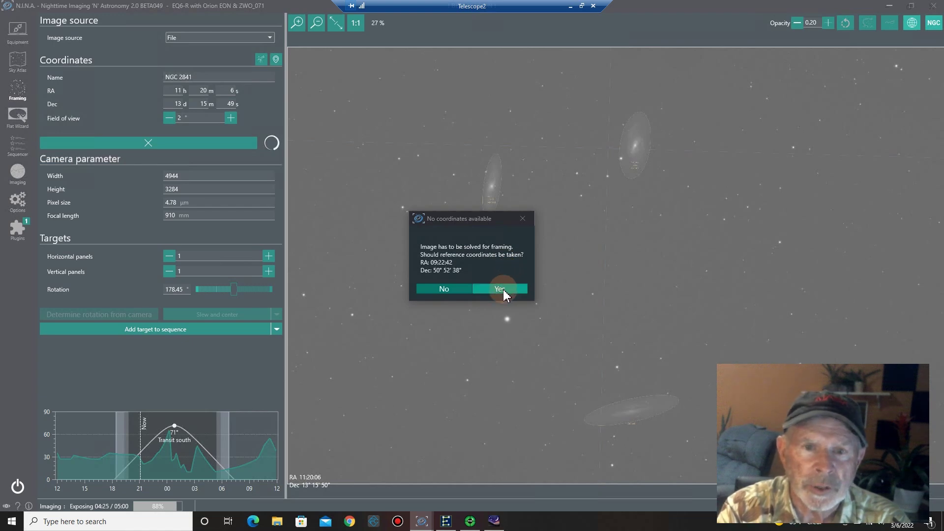
left_click(504, 290)
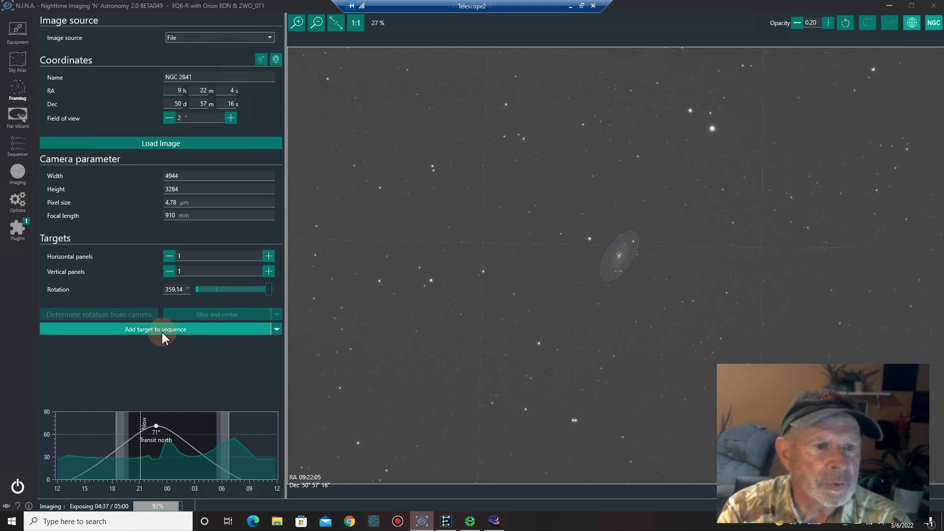
- Go from the Sequencer back to the Imaging screen with the live NGC 2841 frame
left_click(18, 155)
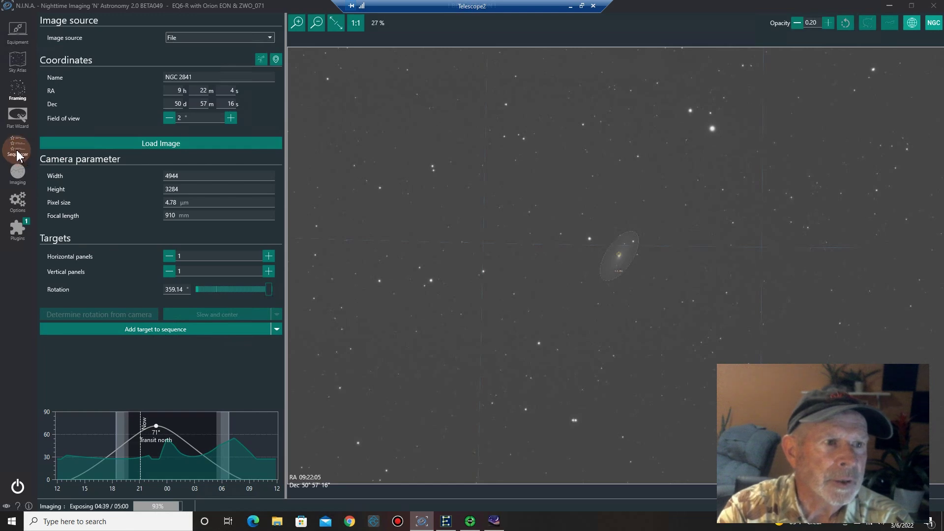
left_click(18, 177)
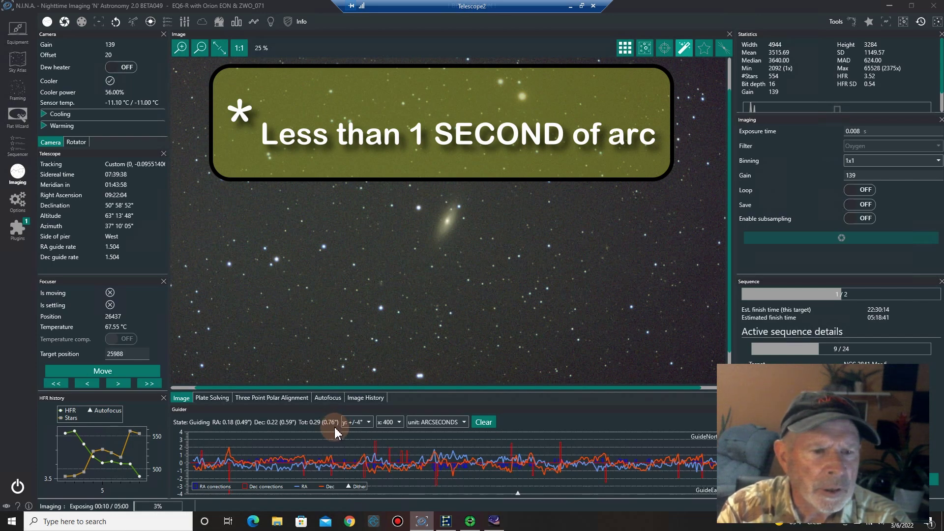
- Switch PHD2's guiding history graph to pixels, then back to arc-seconds
left_click(469, 522)
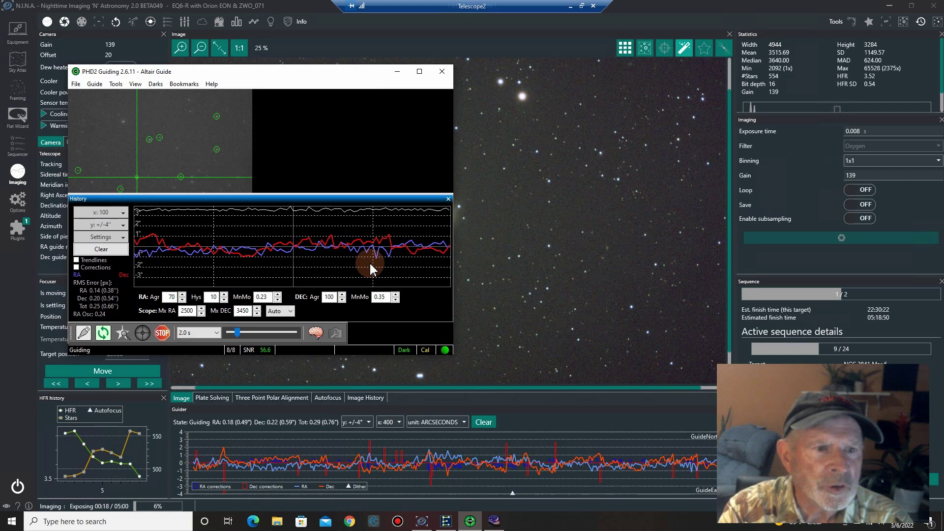
left_click(114, 240)
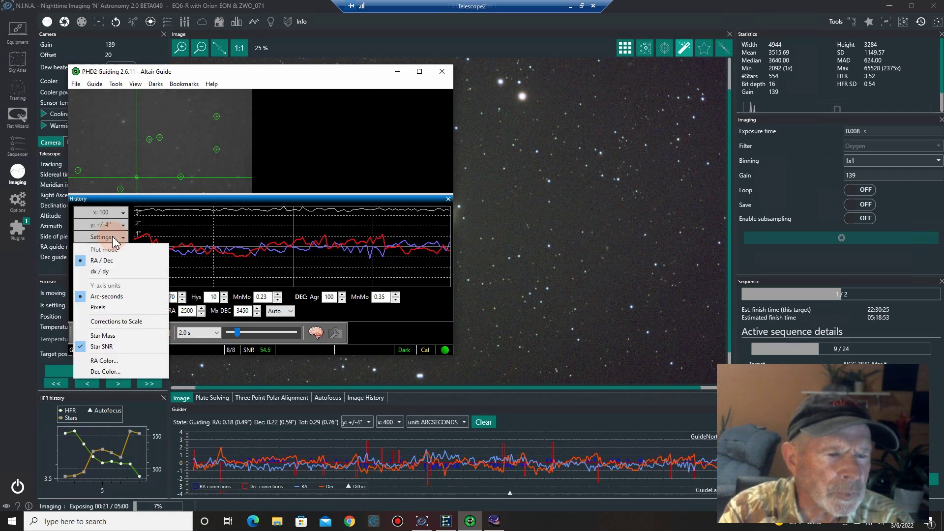
left_click(110, 308)
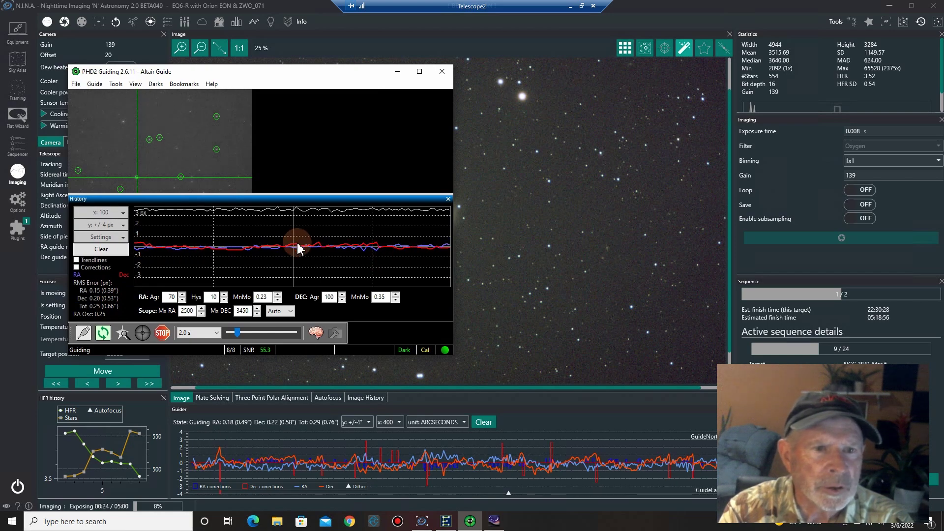
left_click(101, 237)
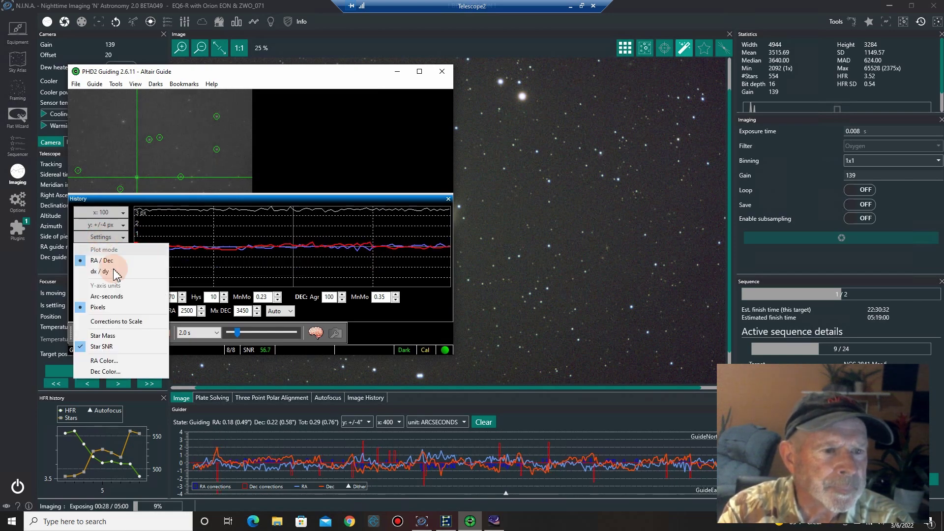
left_click(114, 298)
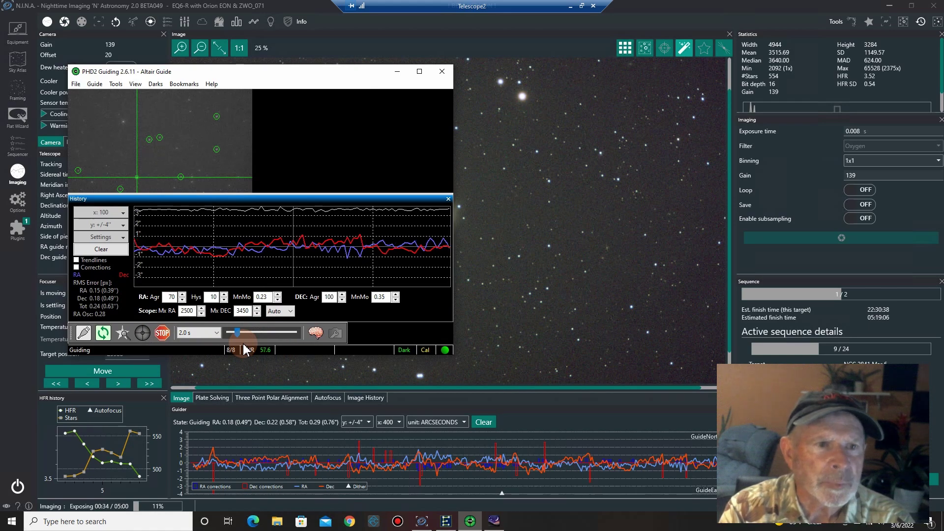
- Minimize PHD2, zoom the image, and show the sequence's NGC 2841 target set
left_click(396, 72)
scroll(300, 314, "up", 3)
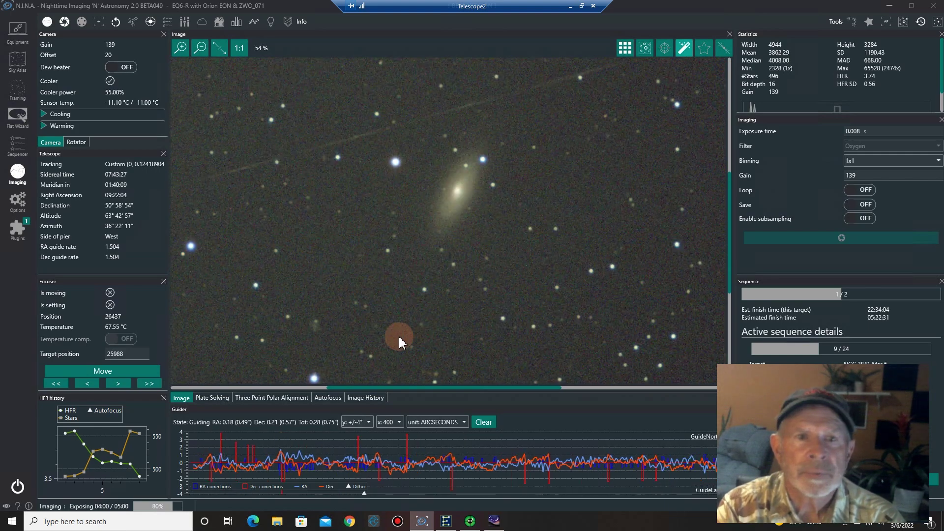
left_click(17, 147)
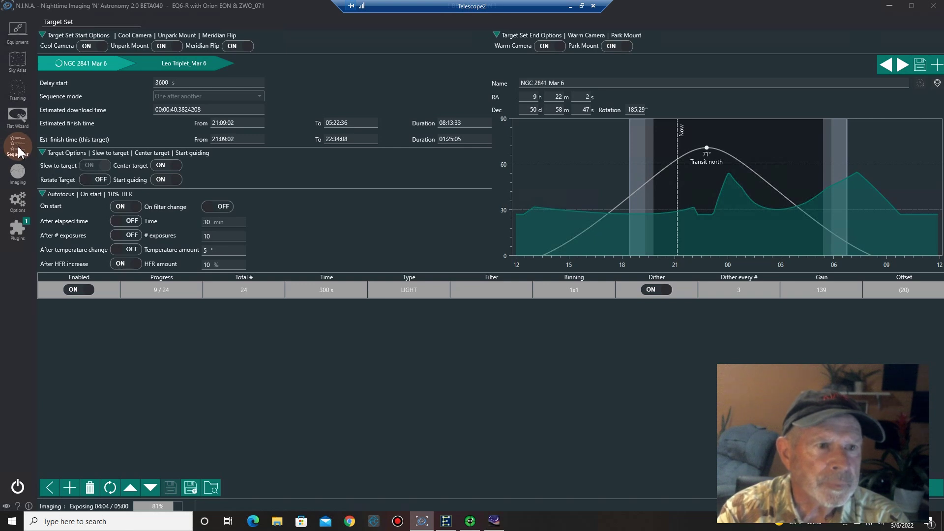
- Go to the Leo Triplet_Mar 6 target tab in the Sequencer
mouse_move(44, 64)
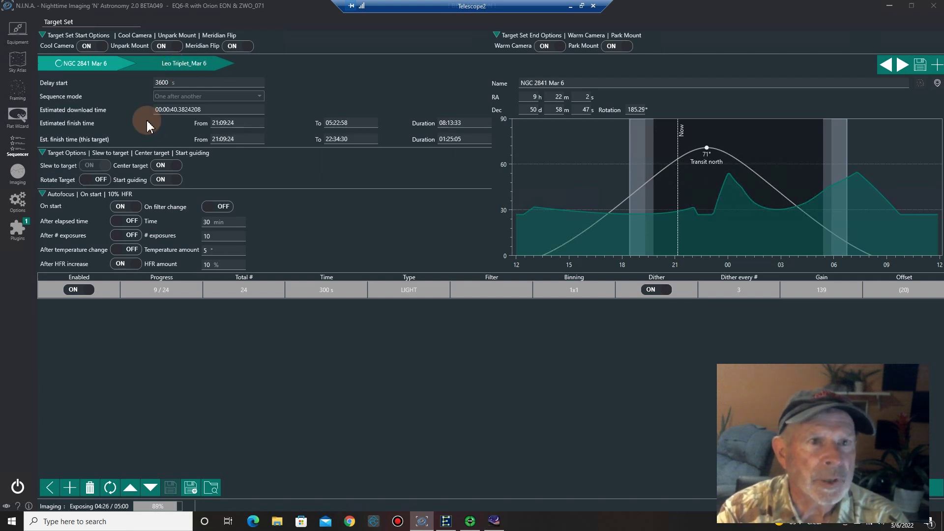
- Switch to the Leo Triplet_Mar 6 target, now capturing light 11 of 72
left_click(158, 65)
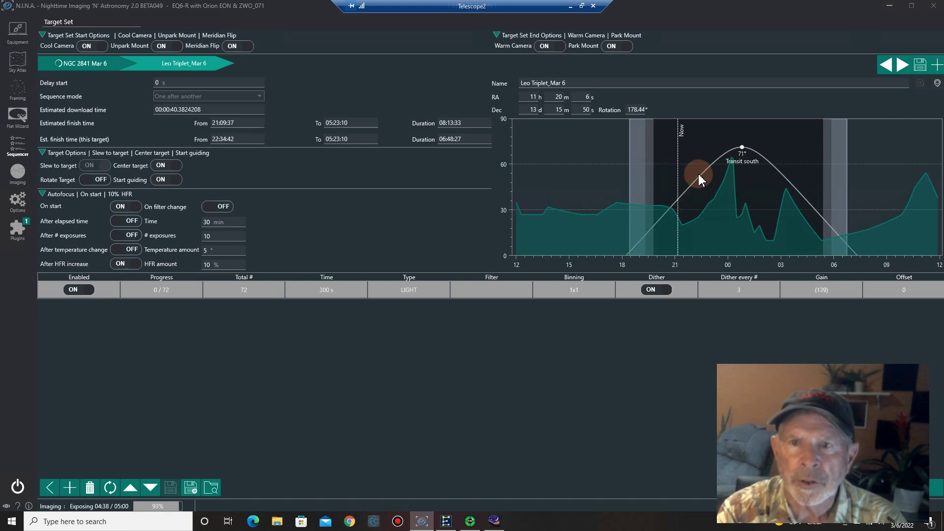
mouse_move(680, 204)
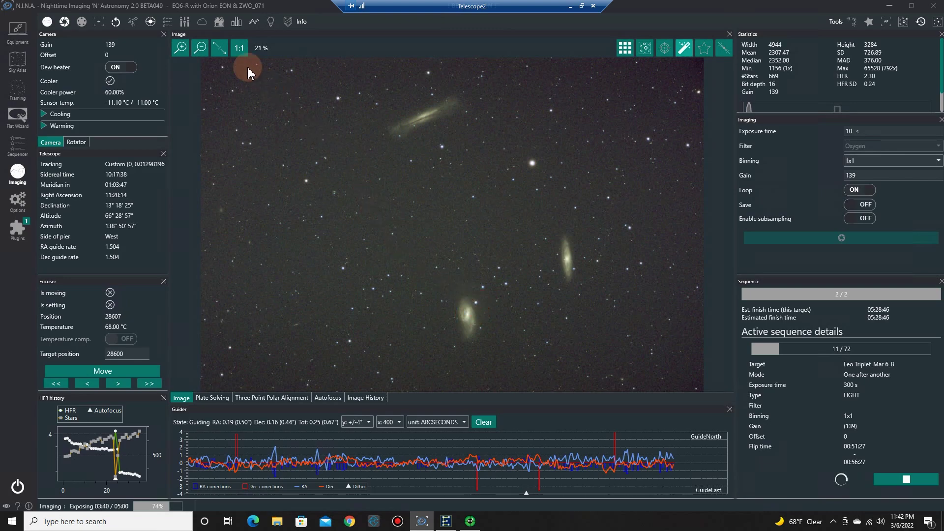
- Zoom the Leo Triplet frame in to 73% and scroll it to inspect the galaxies
left_click(181, 47)
left_click(182, 48)
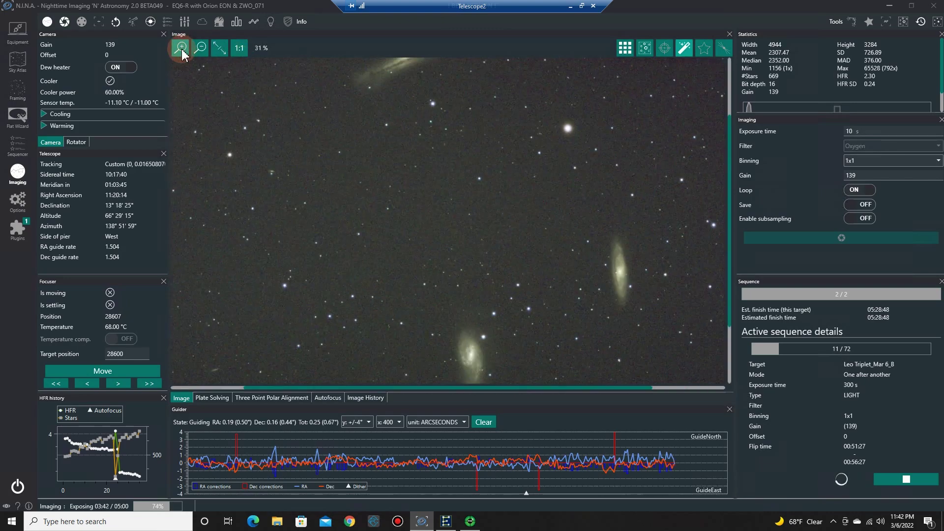
left_click(182, 48)
left_click(181, 48)
left_click(181, 48)
left_click(181, 48)
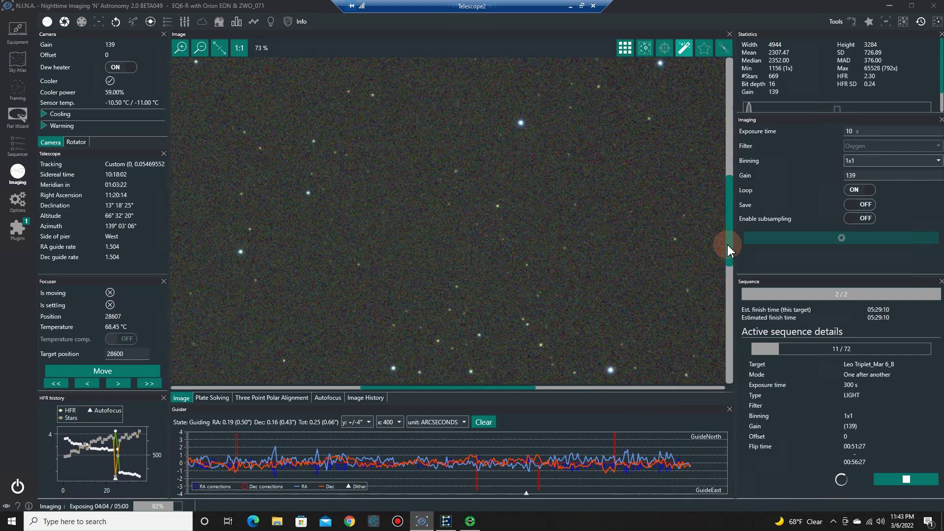
left_click_drag(728, 251, 728, 172)
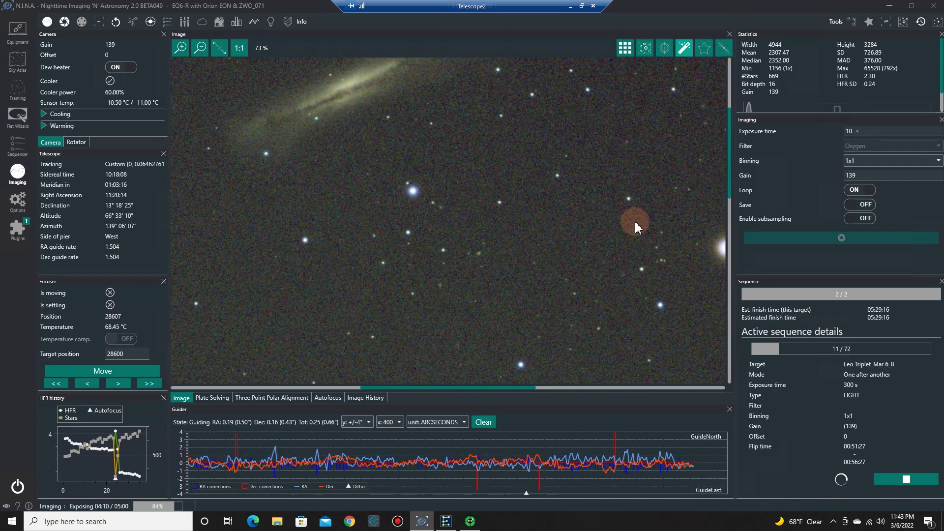
- Turn on 'Start from current position?' for three-point polar alignment, then return to the image
left_click(293, 399)
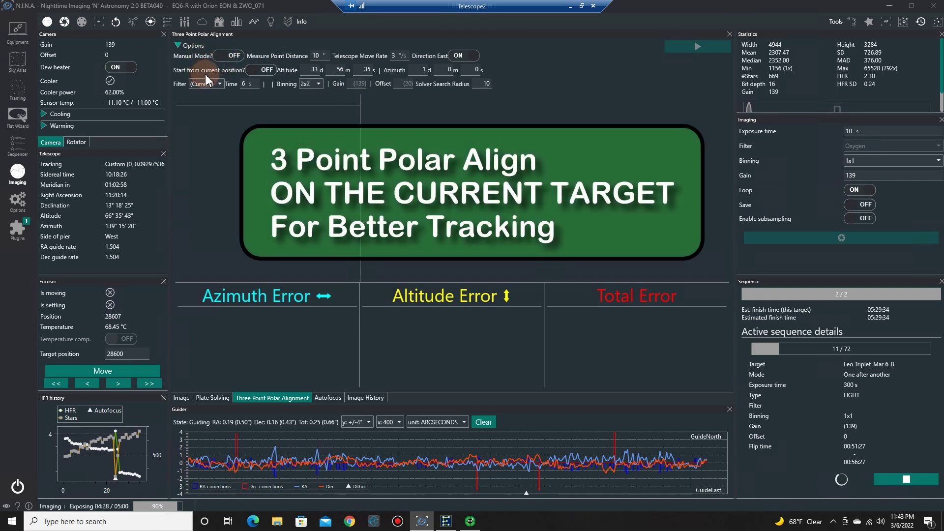
left_click(256, 73)
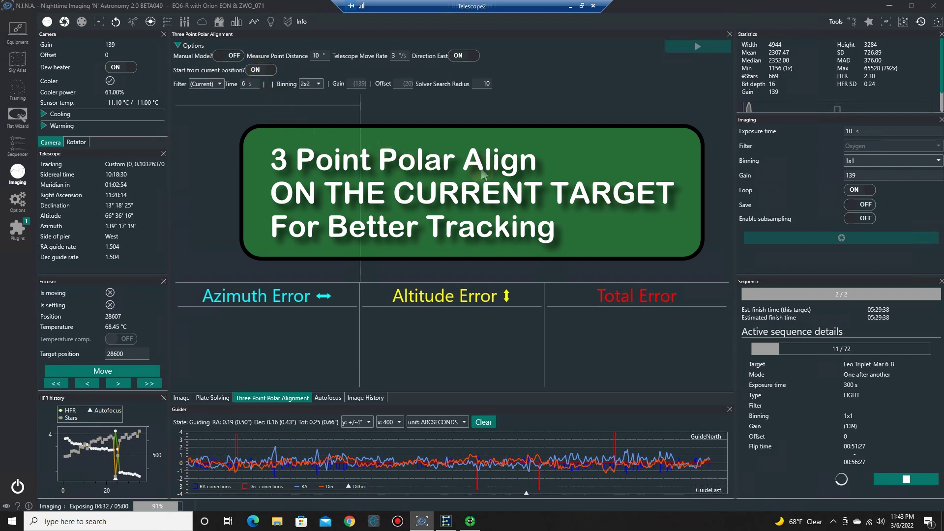
left_click(385, 170)
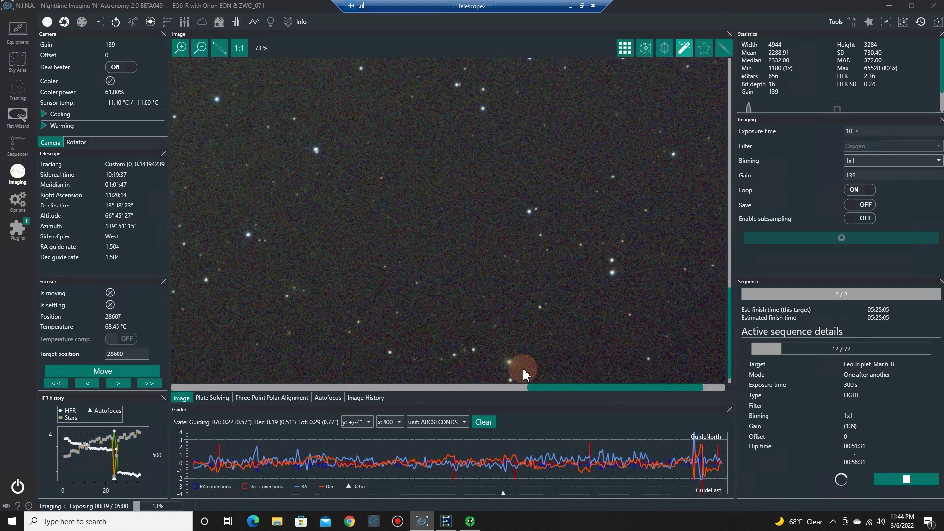
- Scroll the frame horizontally and vertically until the triplet's edge-on galaxy is centred
left_click_drag(617, 389, 312, 389)
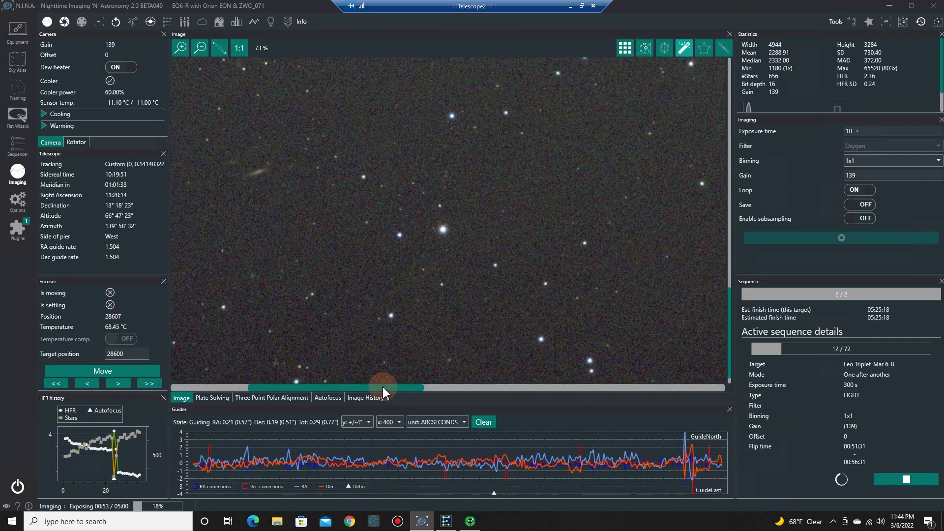
left_click_drag(335, 391, 275, 389)
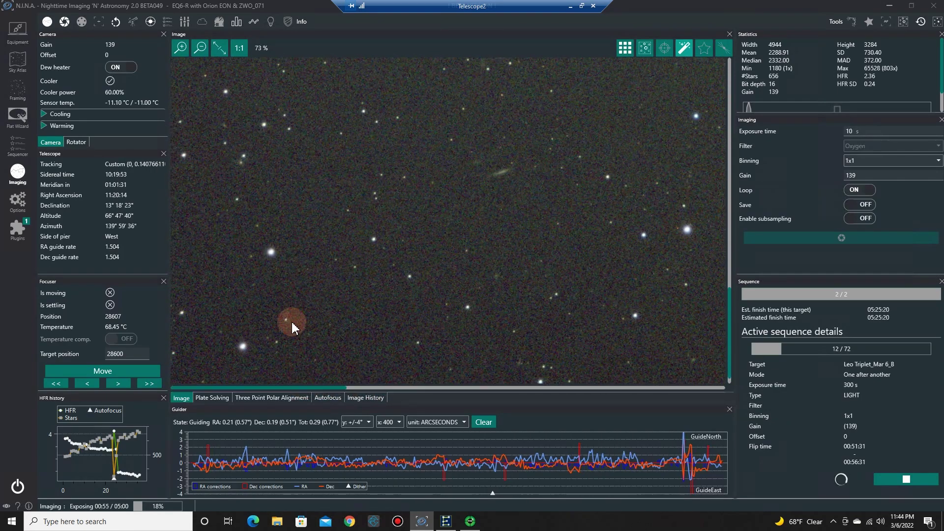
left_click_drag(733, 320, 701, 226)
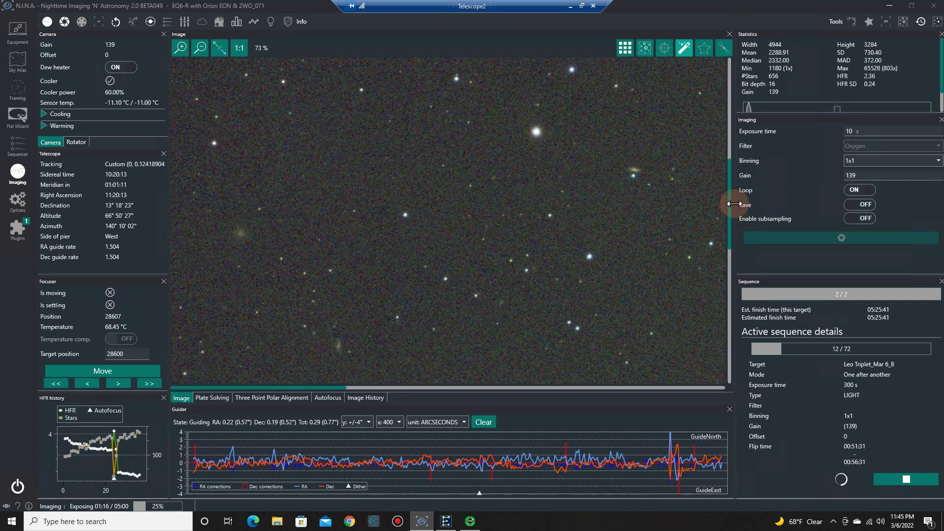
left_click_drag(732, 209, 730, 127)
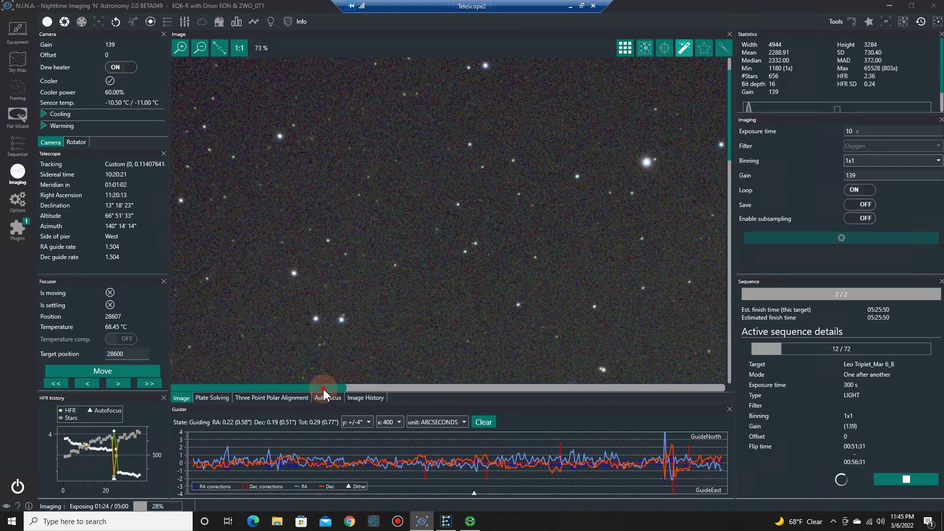
left_click_drag(324, 393, 474, 411)
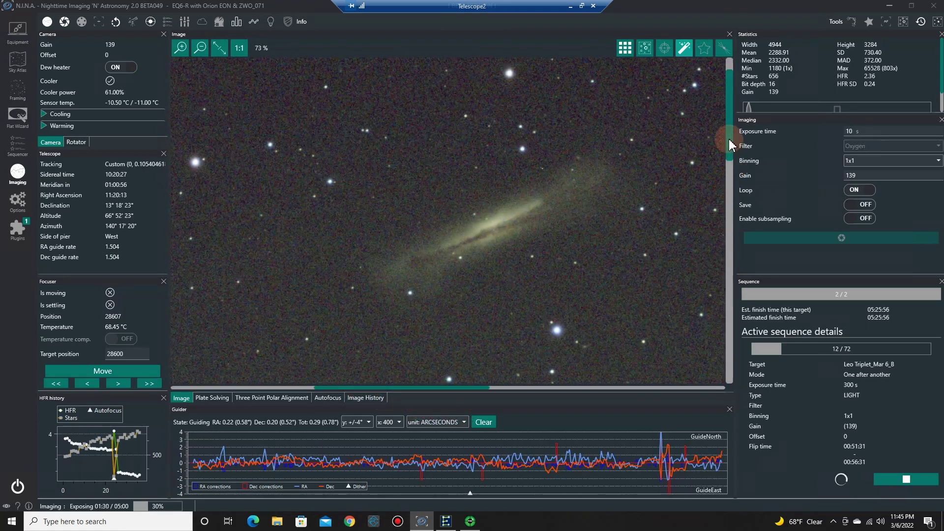
- Scroll the Leo Triplet image to bring the spiral galaxy into view
left_click_drag(730, 144, 733, 355)
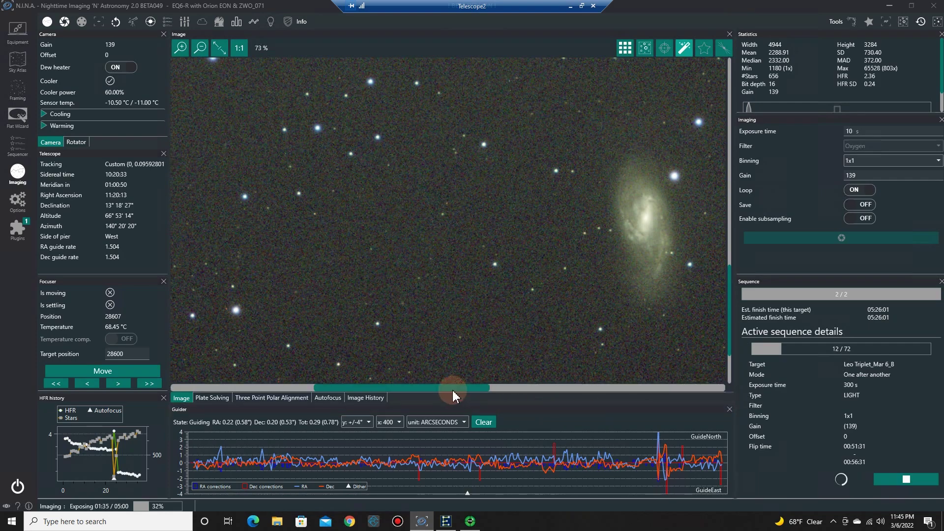
left_click_drag(453, 395, 611, 403)
left_click_drag(730, 295, 748, 252)
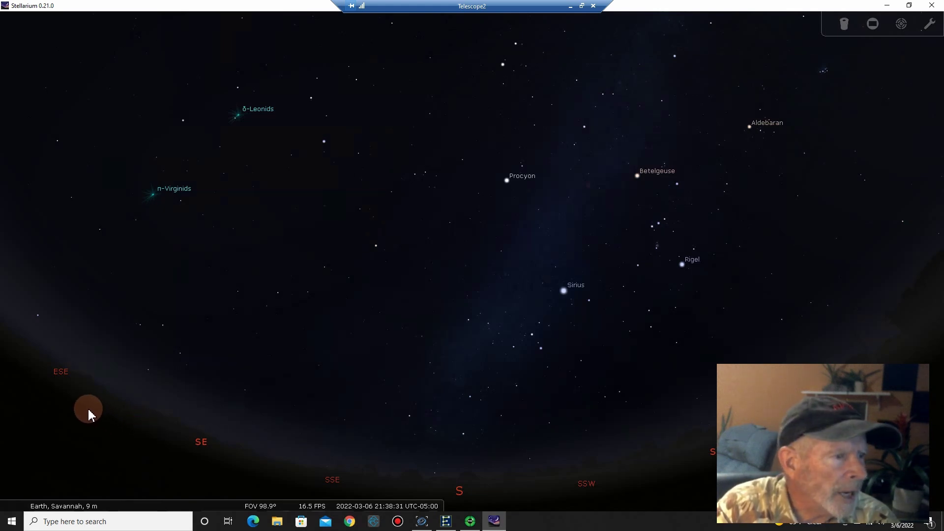
- Search for and centre on galaxy M 105, then show constellation lines and names
left_click(10, 393)
left_click(19, 380)
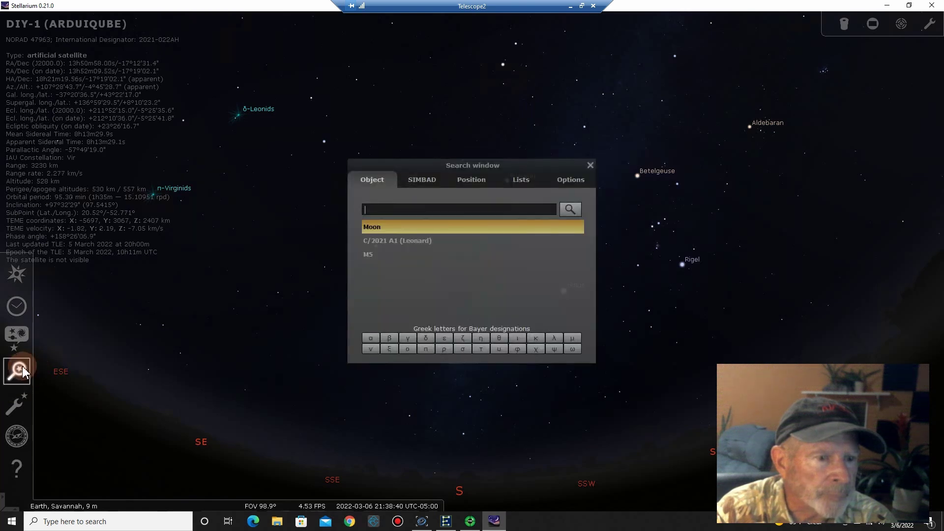
left_click(382, 221)
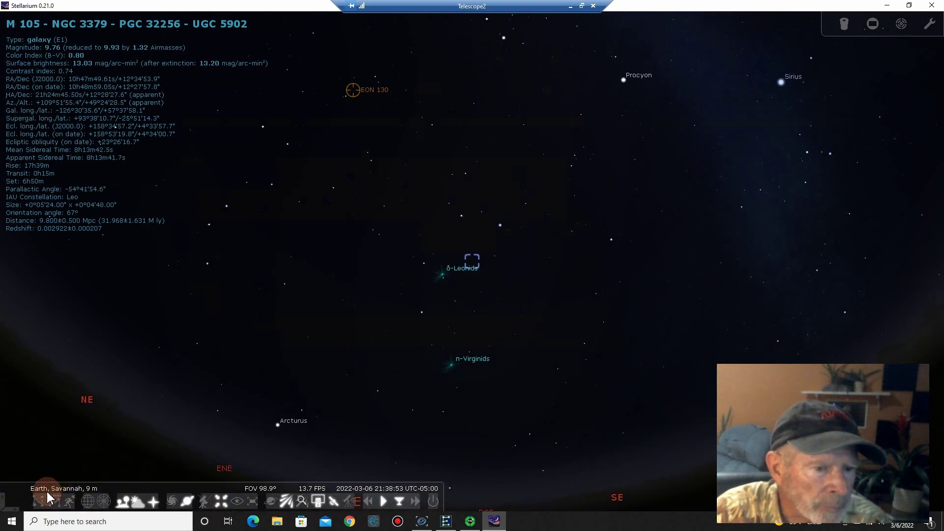
left_click(57, 507)
left_click(69, 501)
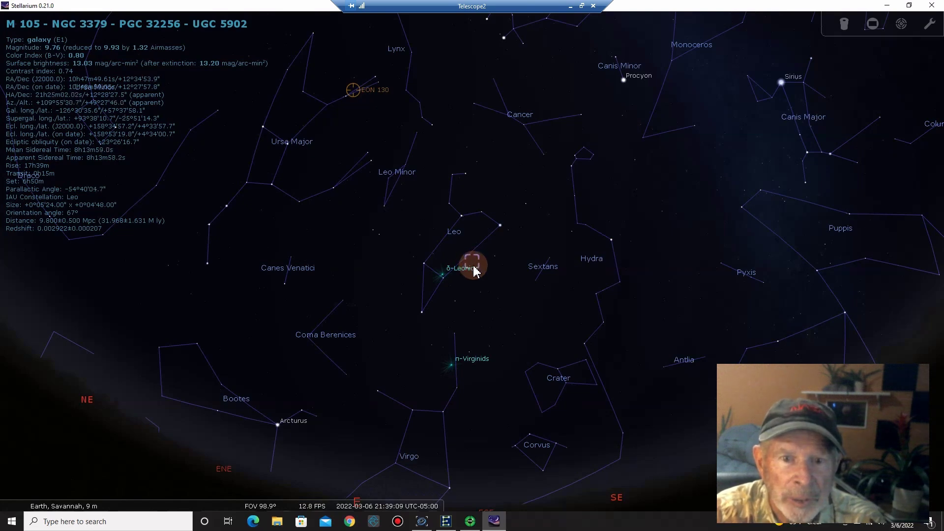
- Zoom in on M 105 to a 0.667° field of view, revealing its neighbouring galaxies
scroll(475, 271, "up", 3)
scroll(474, 272, "up", 5)
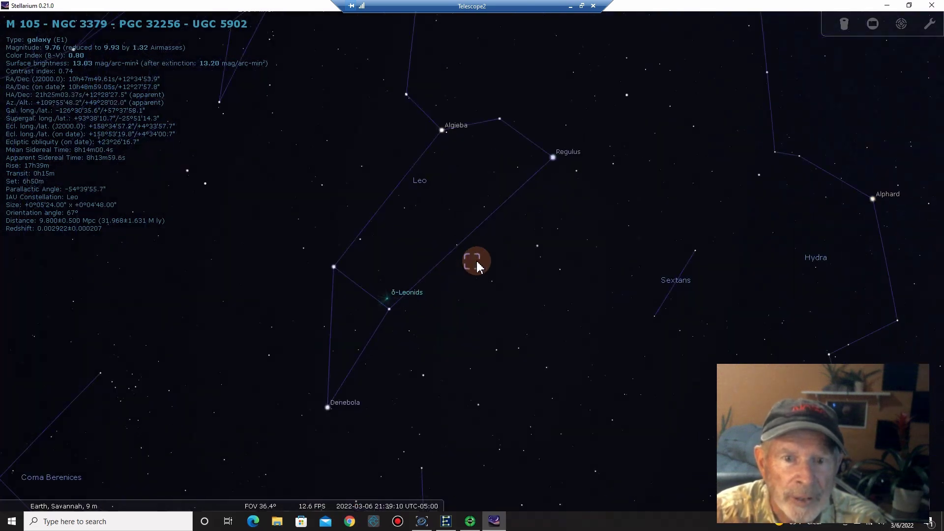
scroll(477, 265, "up", 4)
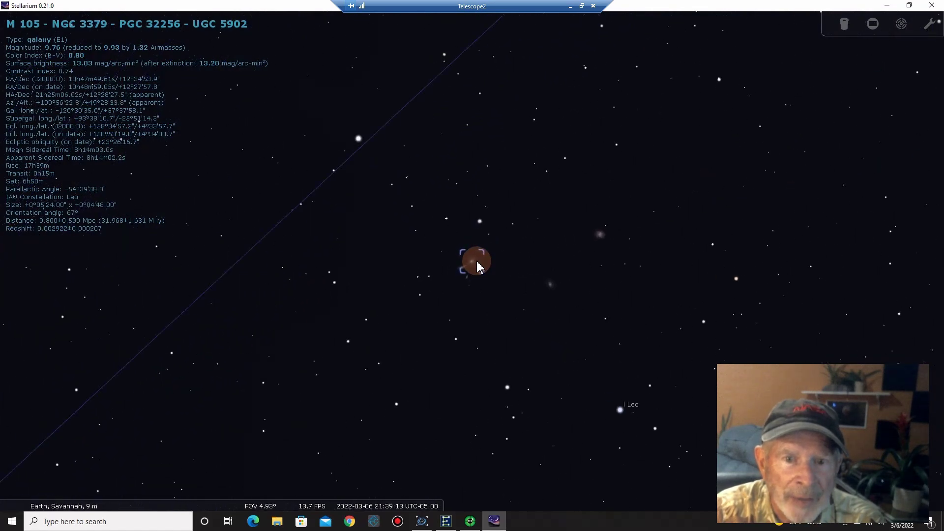
scroll(476, 261, "up", 2)
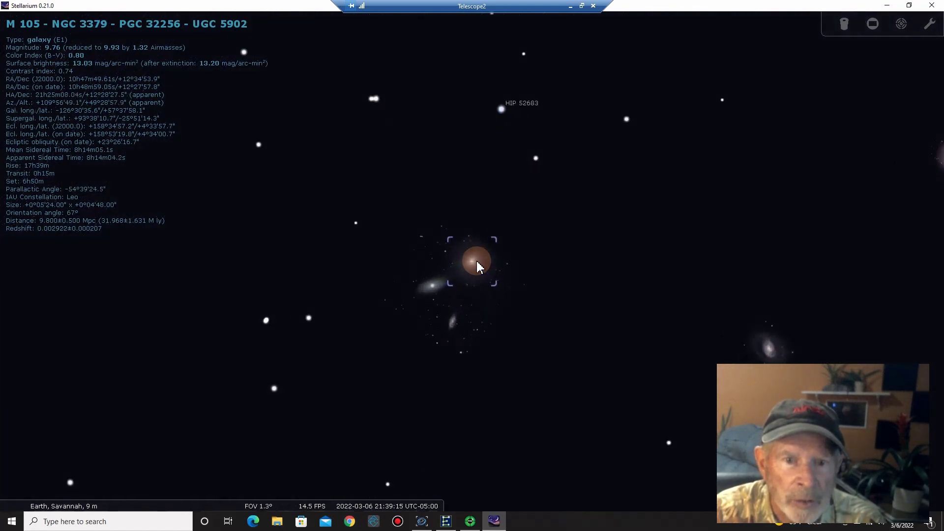
scroll(477, 261, "up", 1)
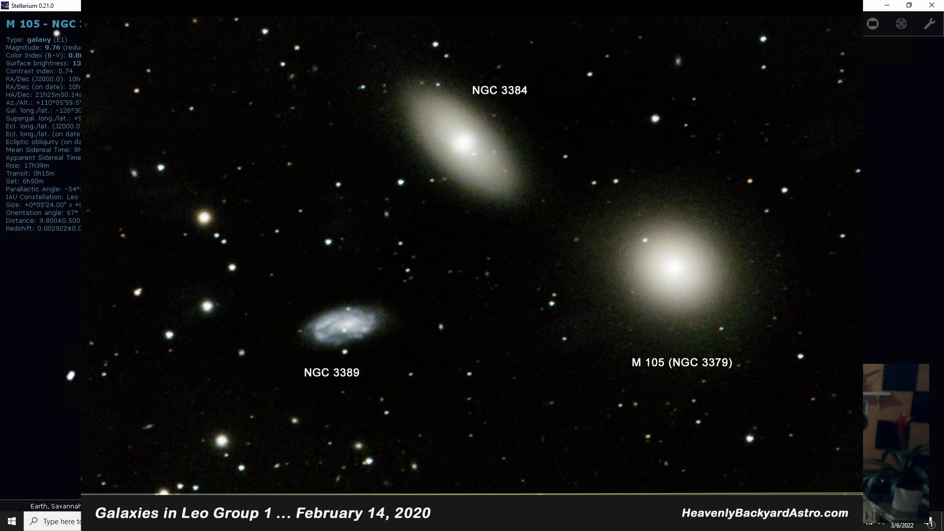
- Leave the labelled Leo Group photo to get back to Stellarium
mouse_move(7, 497)
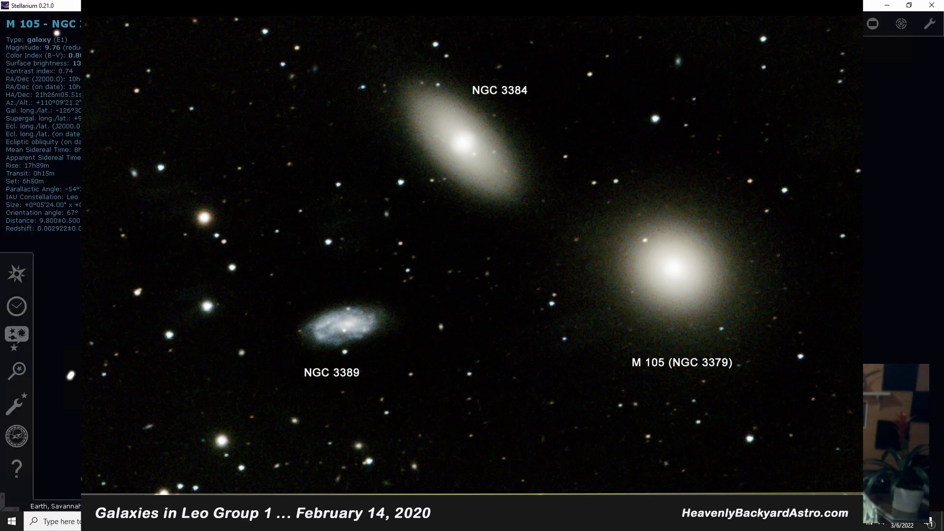